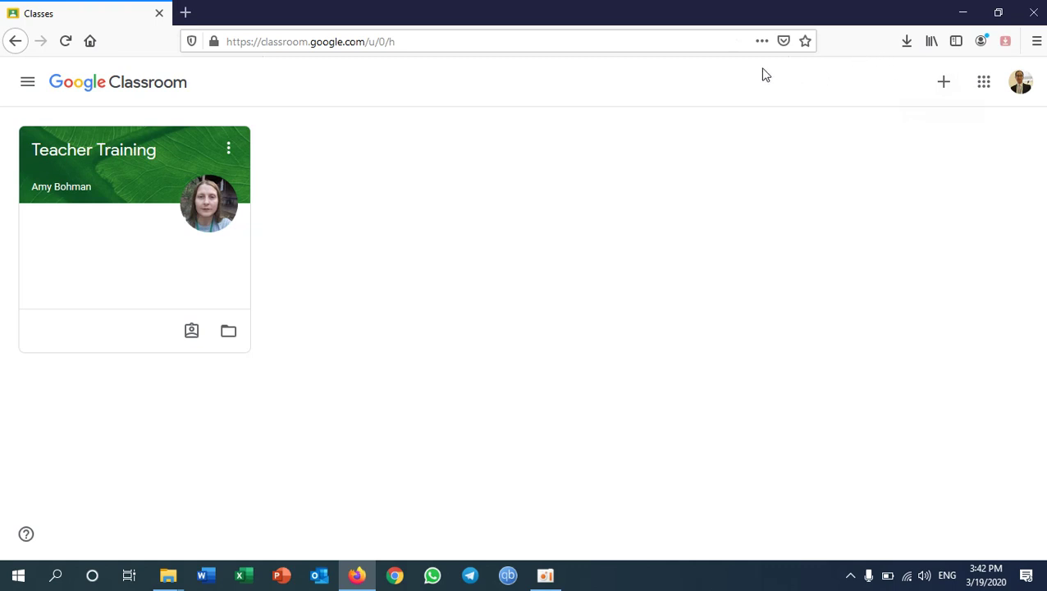
# Open google.com in a new browser tab and switch to the other signed-in Google account.
pyautogui.click(185, 12)
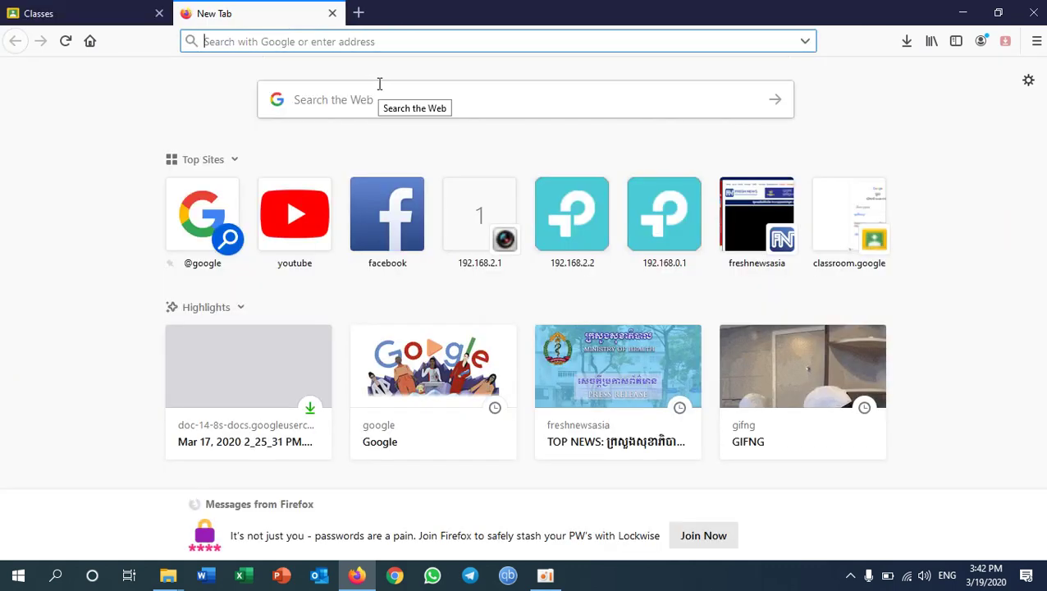
pyautogui.write('google.com')
pyautogui.press('Return')
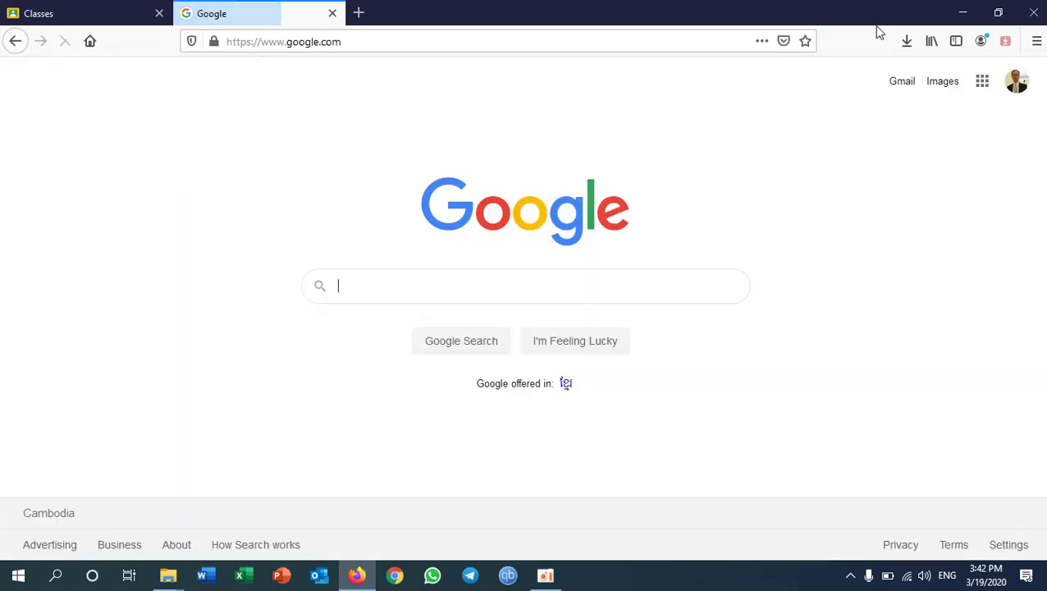
pyautogui.click(1012, 92)
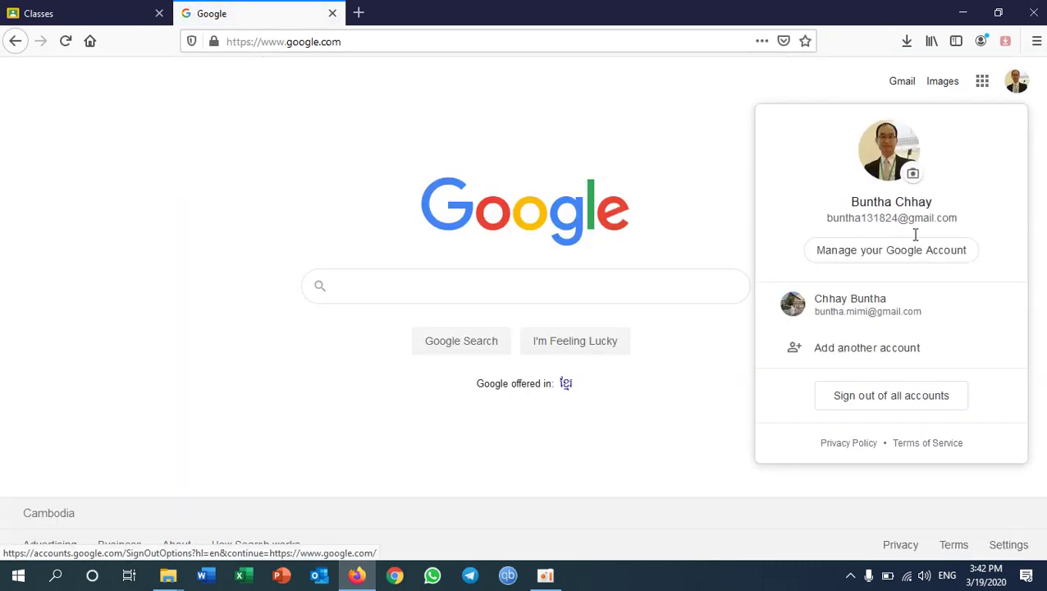
pyautogui.click(863, 313)
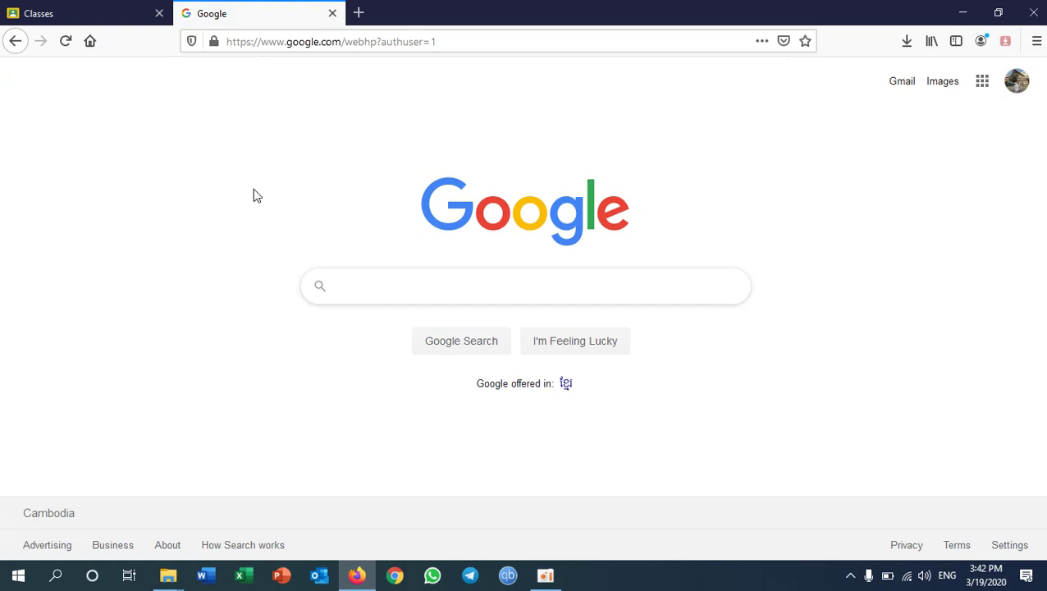
# Launch Google Classroom from the Google apps for this account and dismiss the What's new notice.
pyautogui.click(981, 82)
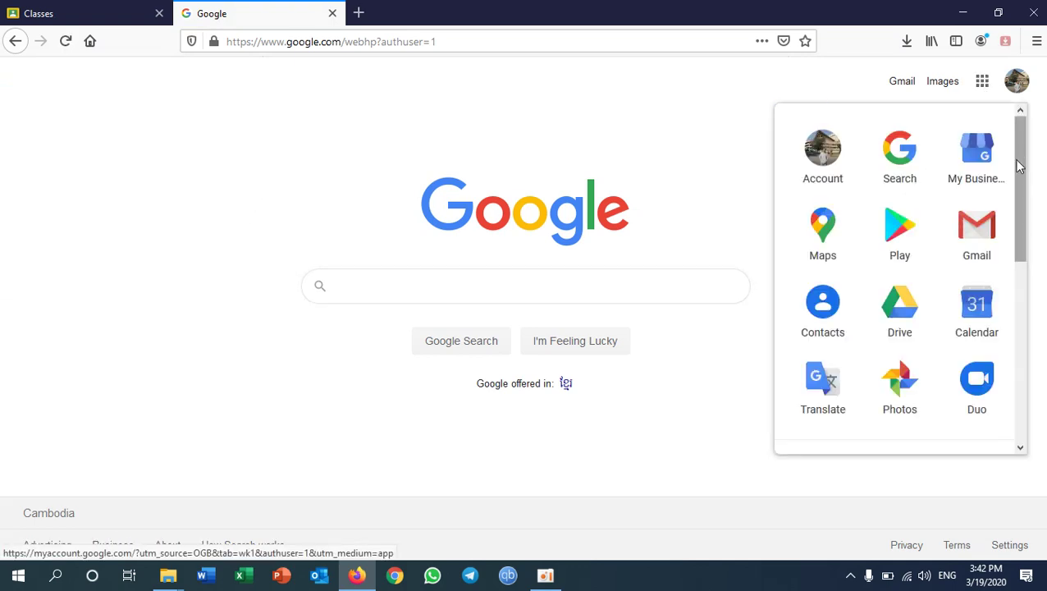
pyautogui.moveTo(1021, 151); pyautogui.dragTo(1017, 321)
pyautogui.scroll(-1, 1004, 316)
pyautogui.click(984, 297)
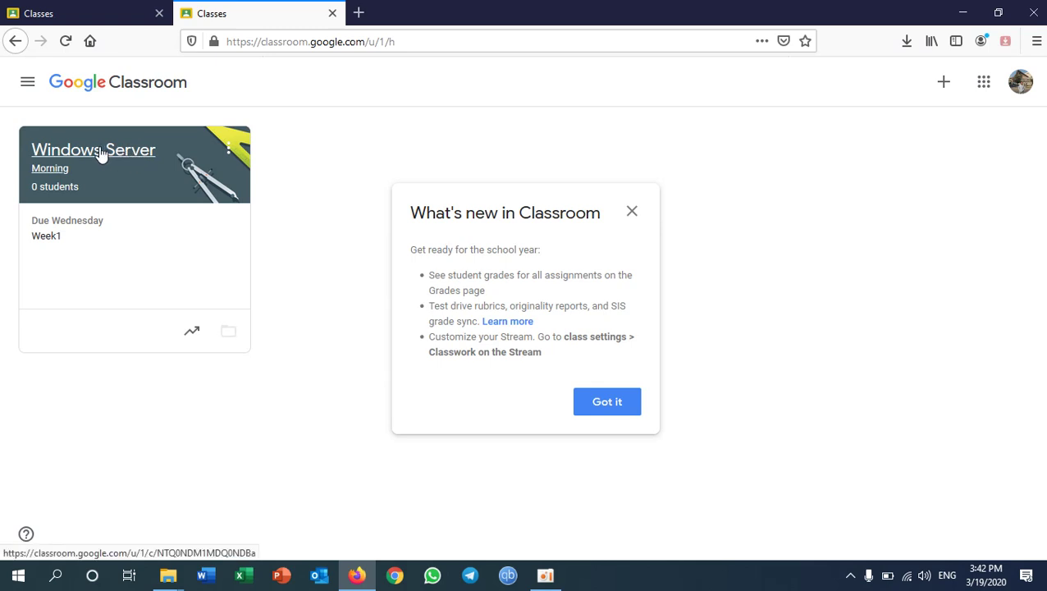
pyautogui.click(632, 211)
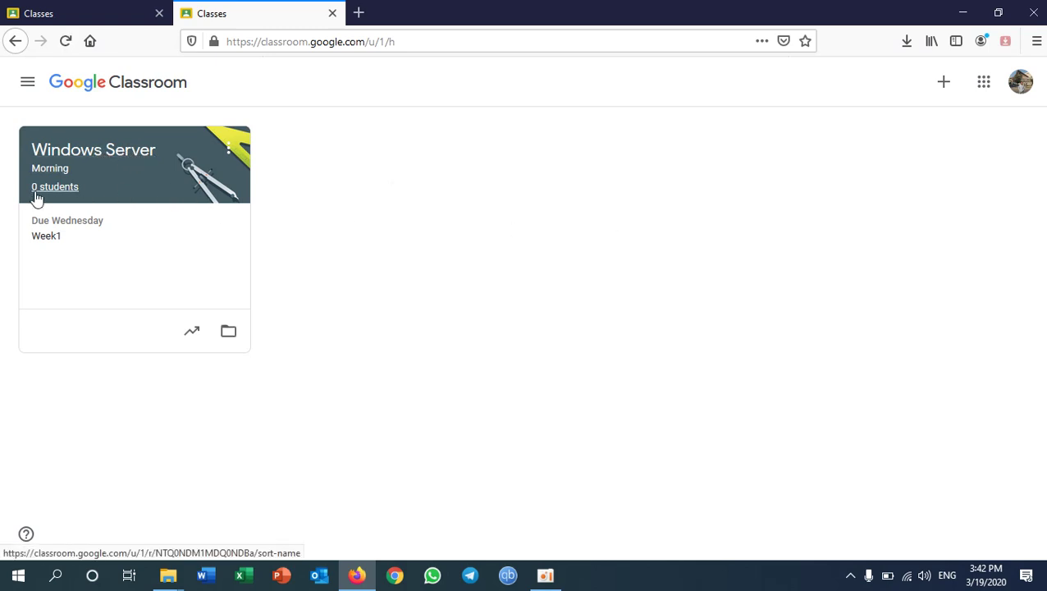
# Open the Windows Server class and dismiss the tips about creating and reusing announcements.
pyautogui.click(186, 160)
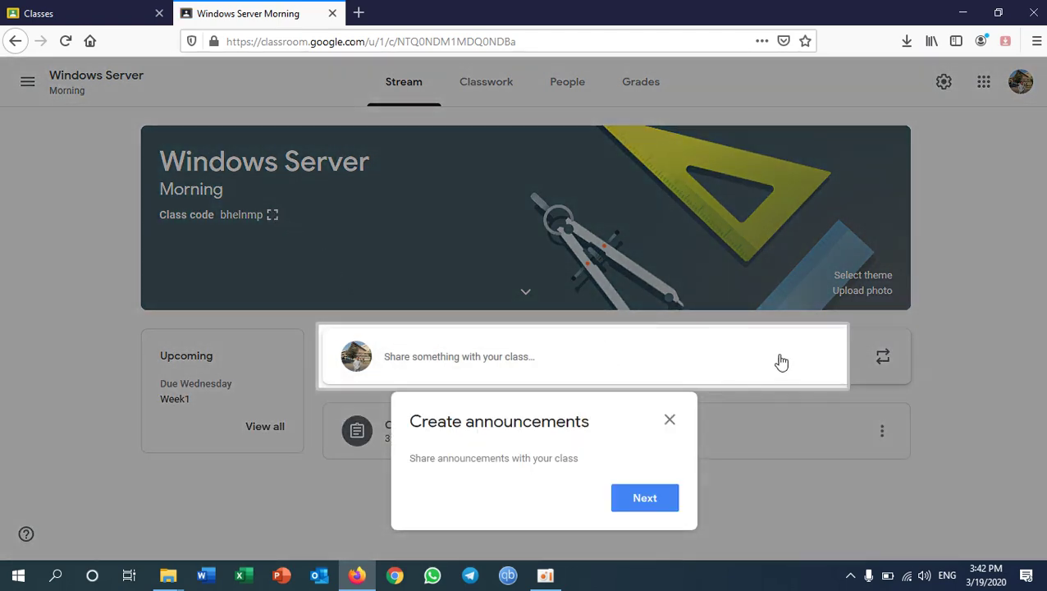
pyautogui.click(668, 502)
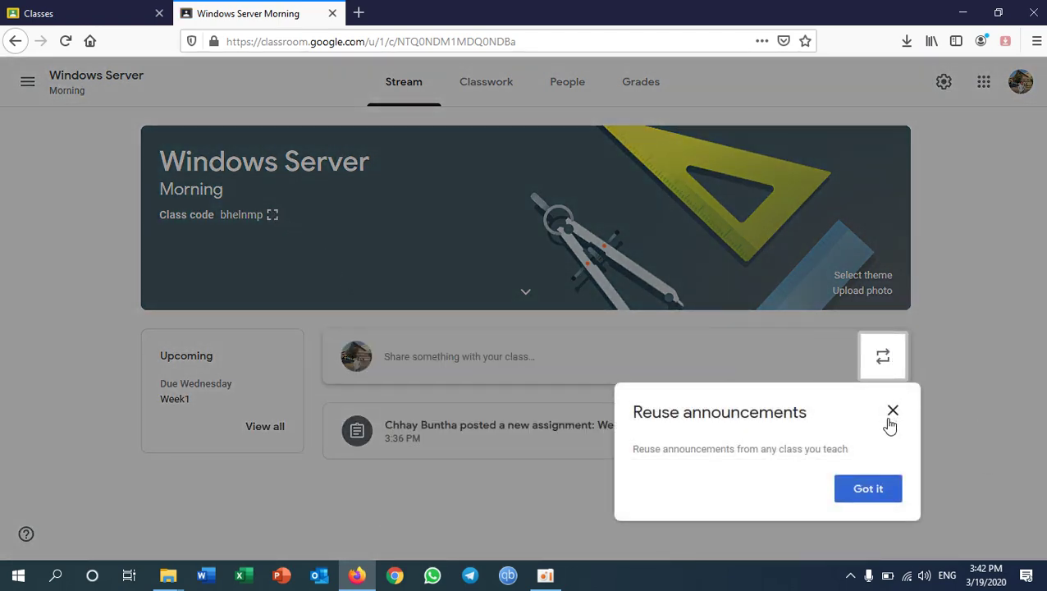
pyautogui.click(871, 491)
# Enlarge the Windows Server class code, copy it, and close the enlarged view.
pyautogui.click(272, 215)
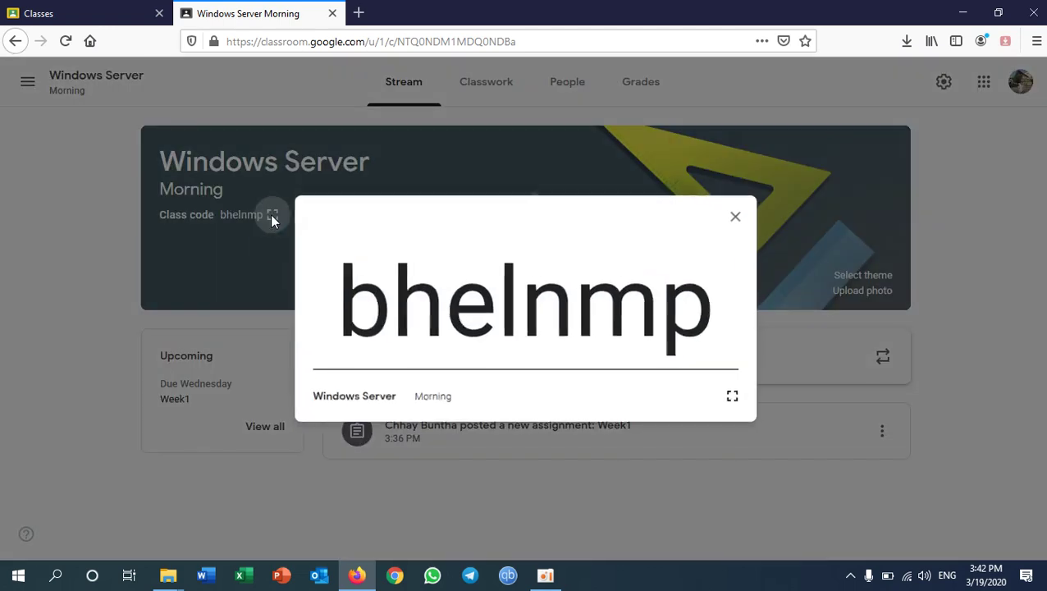
pyautogui.moveTo(335, 332); pyautogui.dragTo(694, 347)
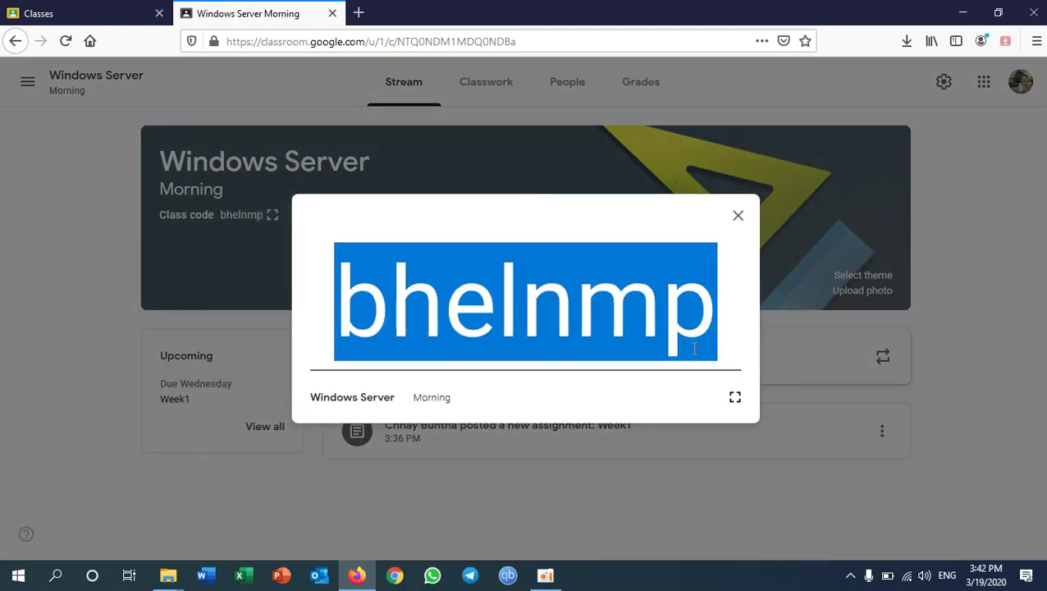
pyautogui.rightClick(637, 321)
pyautogui.click(665, 337)
pyautogui.click(737, 216)
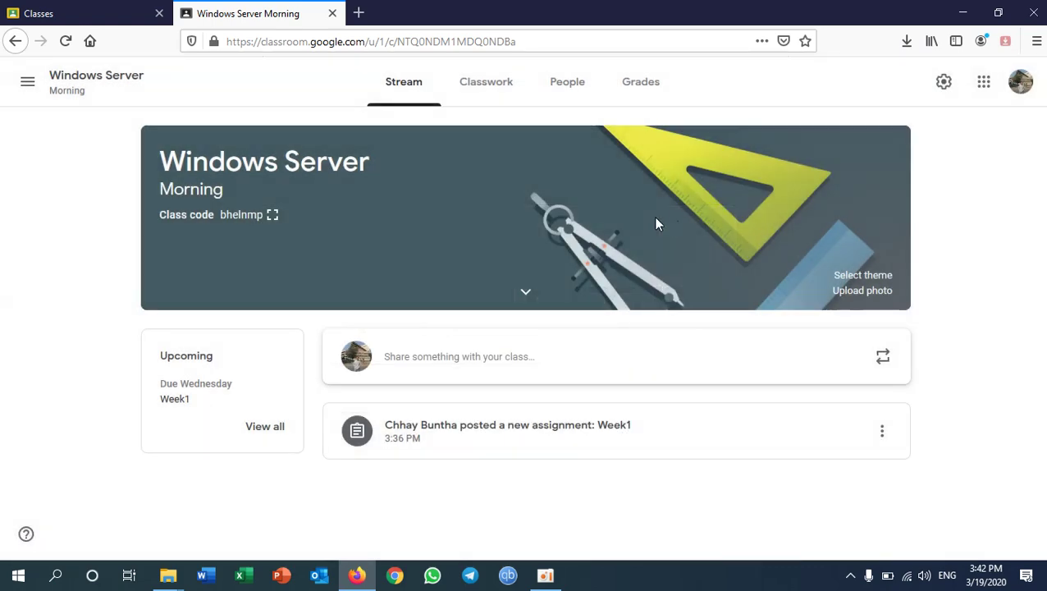
# Return to the student account's Classes page and join a class using the copied class code.
pyautogui.click(103, 17)
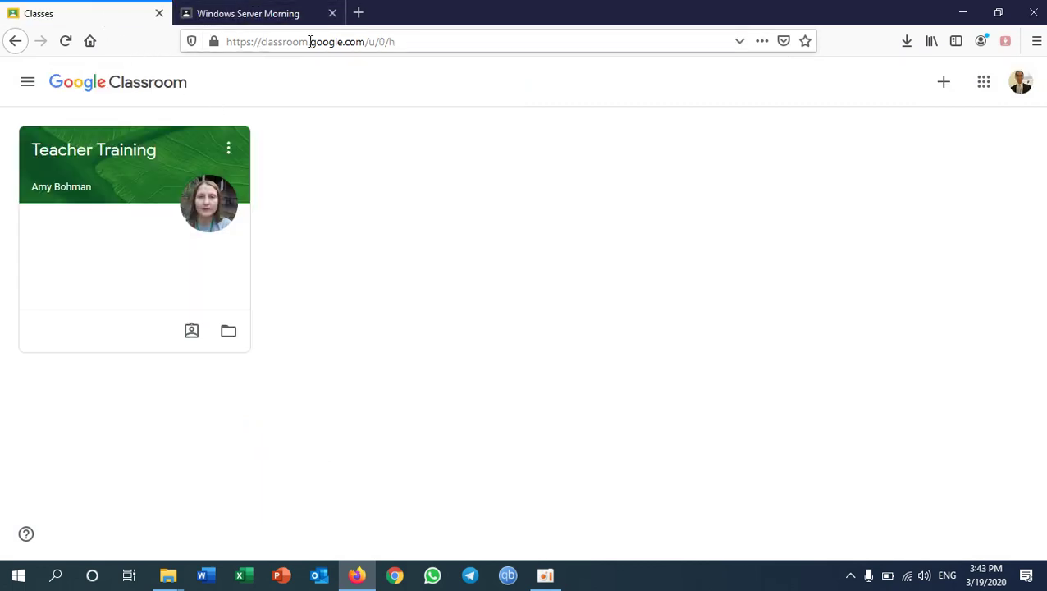
pyautogui.click(941, 87)
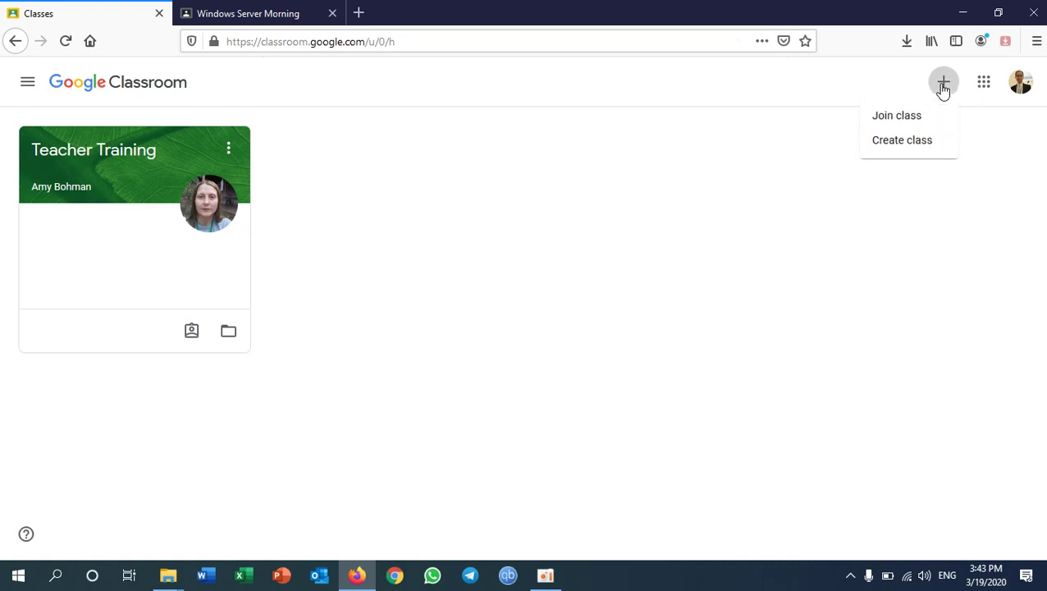
pyautogui.click(908, 117)
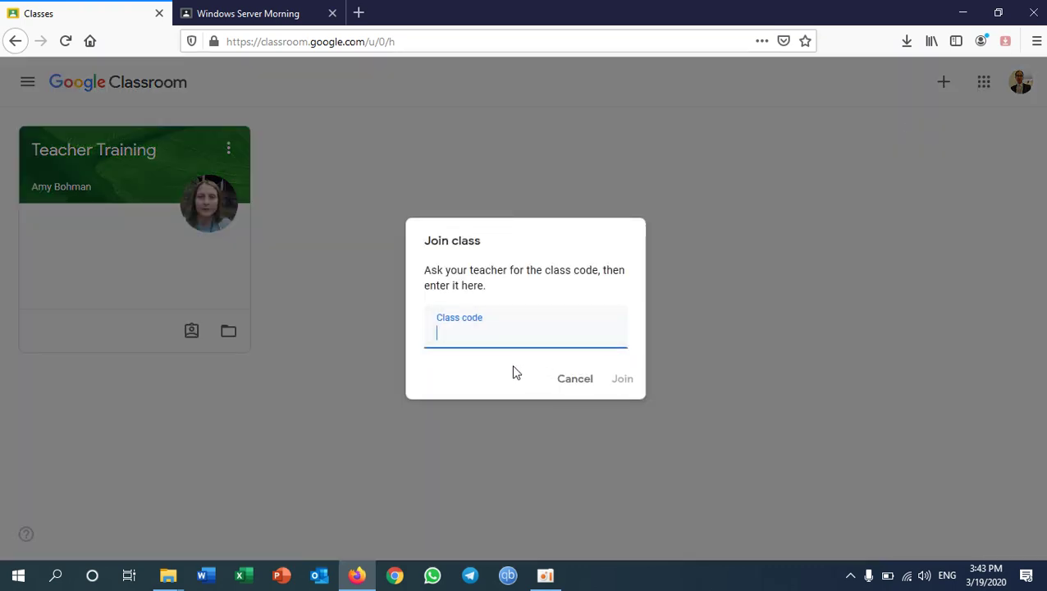
pyautogui.hotkey('ctrl', 'v')
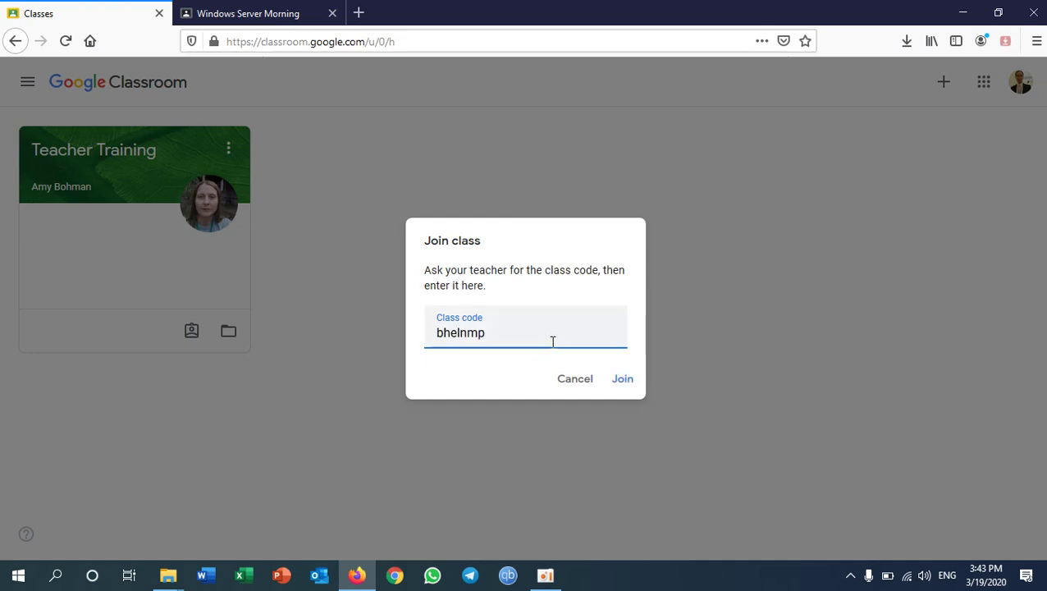
pyautogui.click(623, 382)
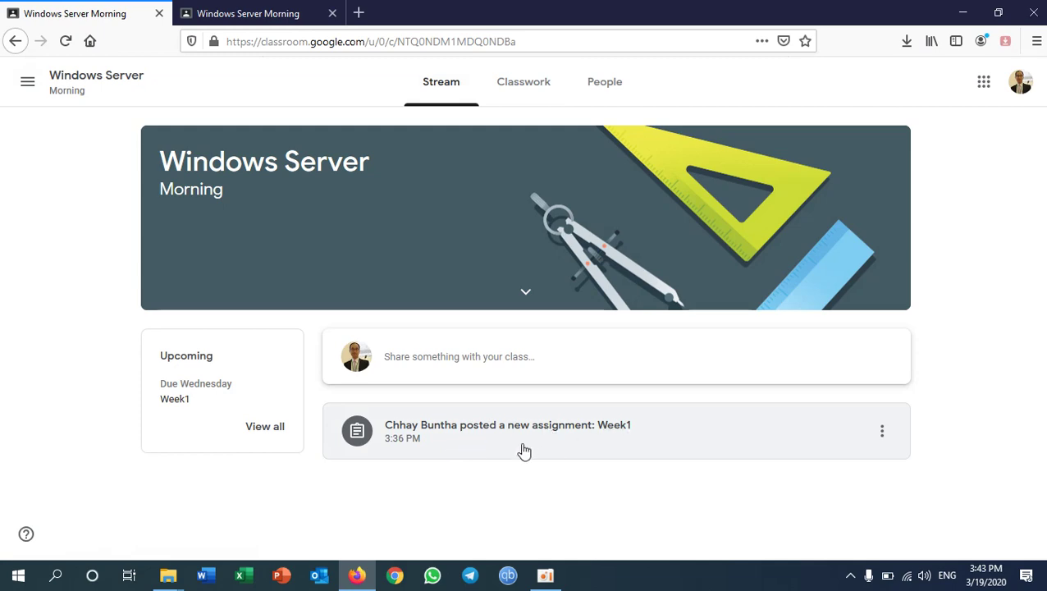
# Open the Week1 assignment from the student's classwork and dismiss the introductory tips.
pyautogui.click(549, 98)
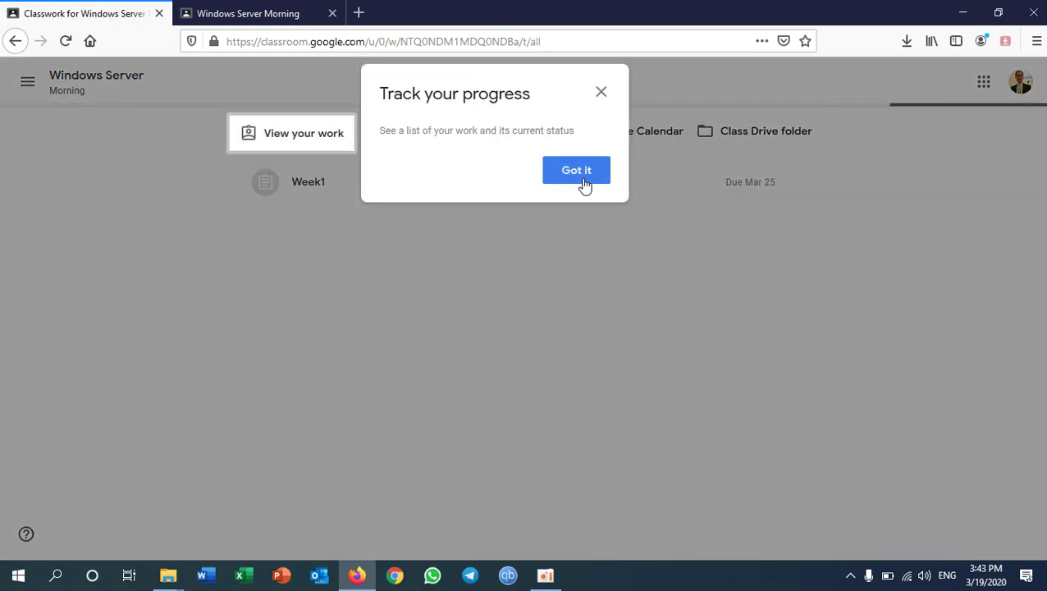
pyautogui.click(578, 177)
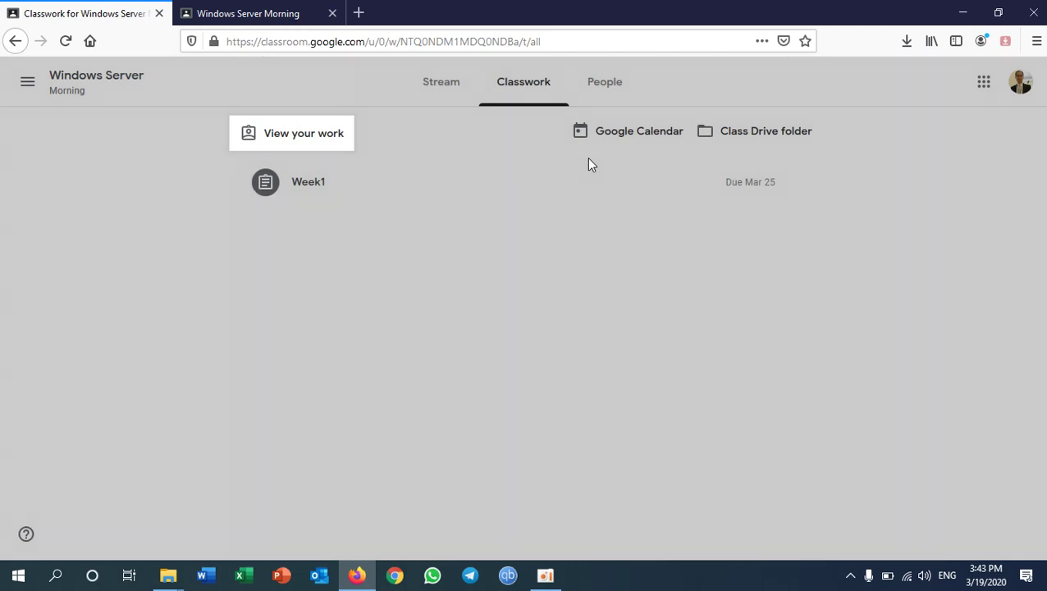
pyautogui.click(311, 184)
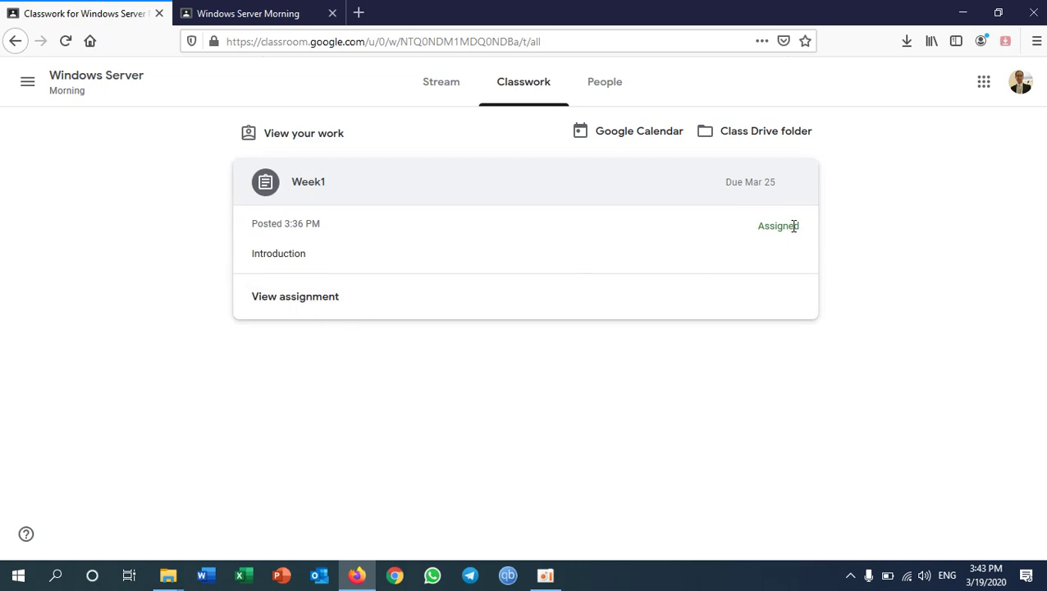
pyautogui.click(284, 302)
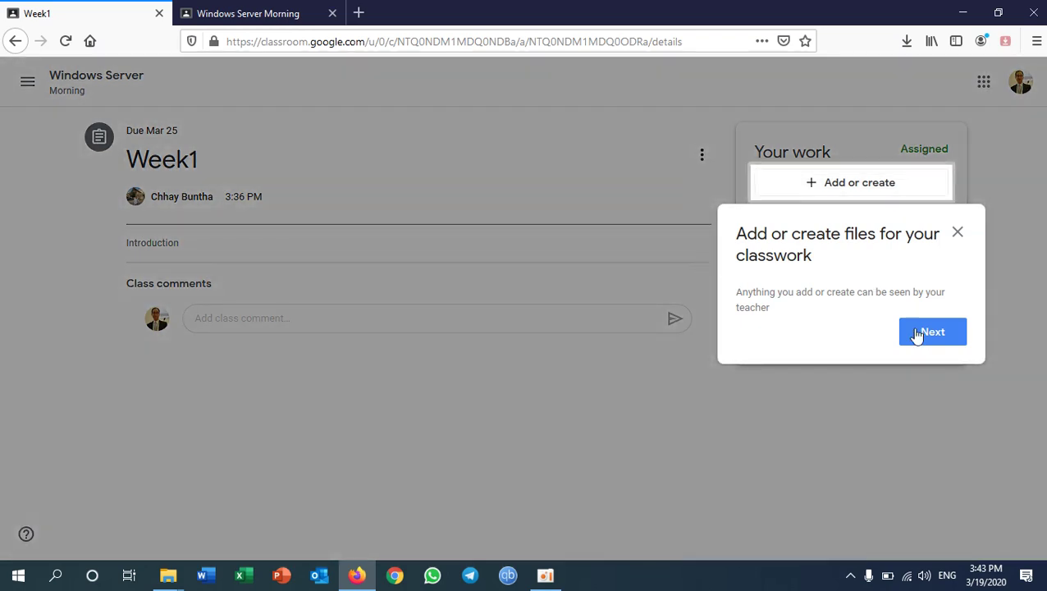
pyautogui.click(923, 332)
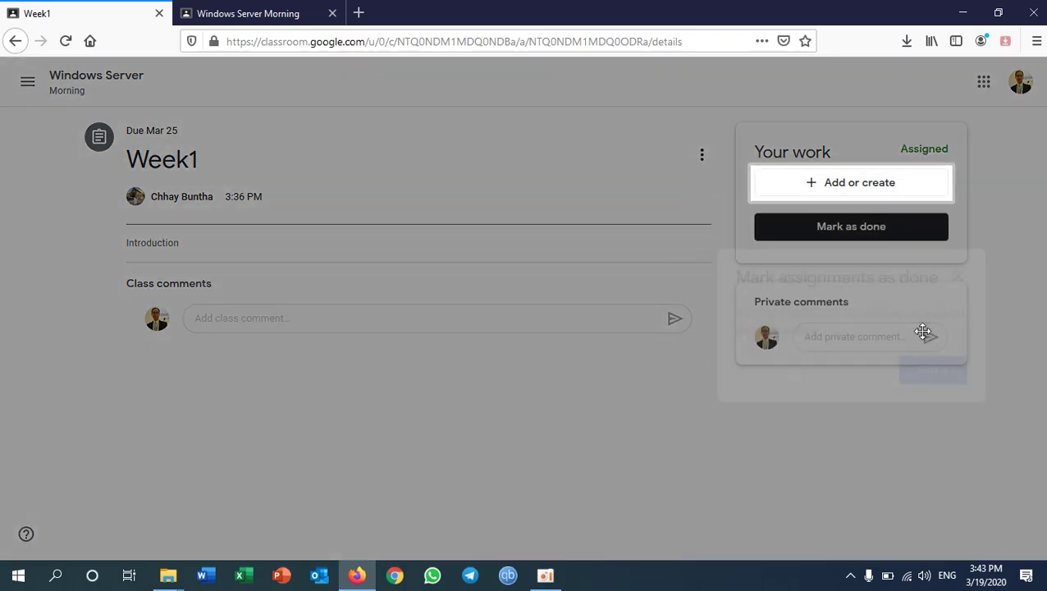
pyautogui.click(918, 372)
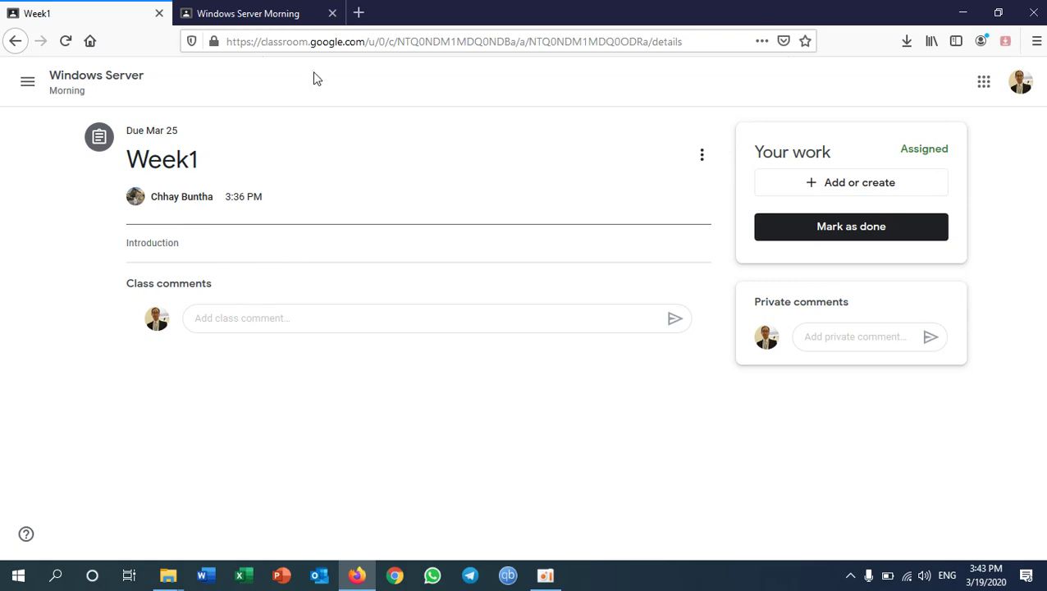
# Switch to the teacher's view of Windows Server and expand Week1 in the classwork to check its submission status.
pyautogui.click(279, 13)
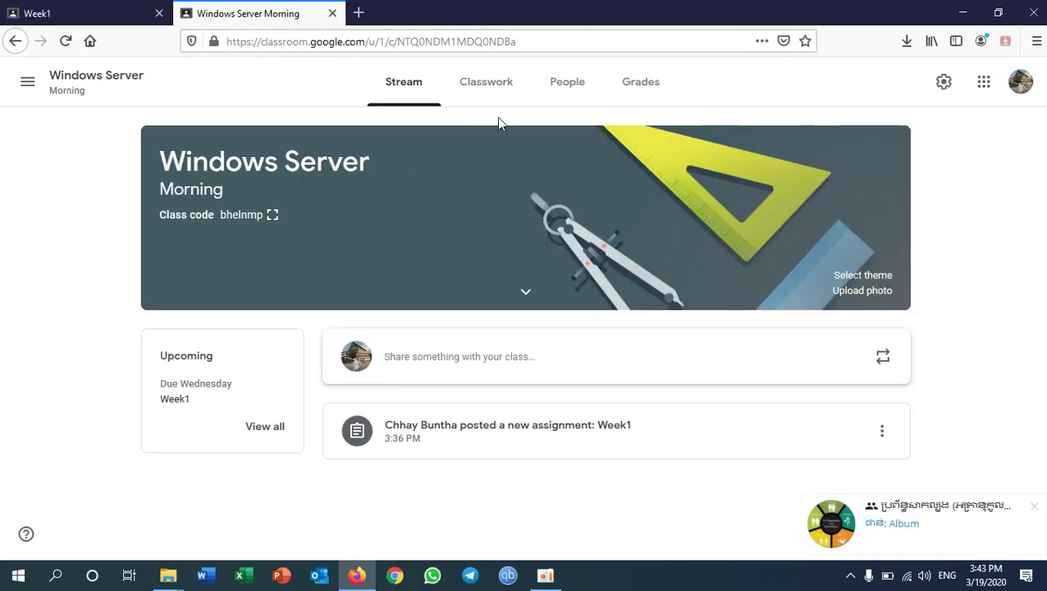
pyautogui.click(1034, 507)
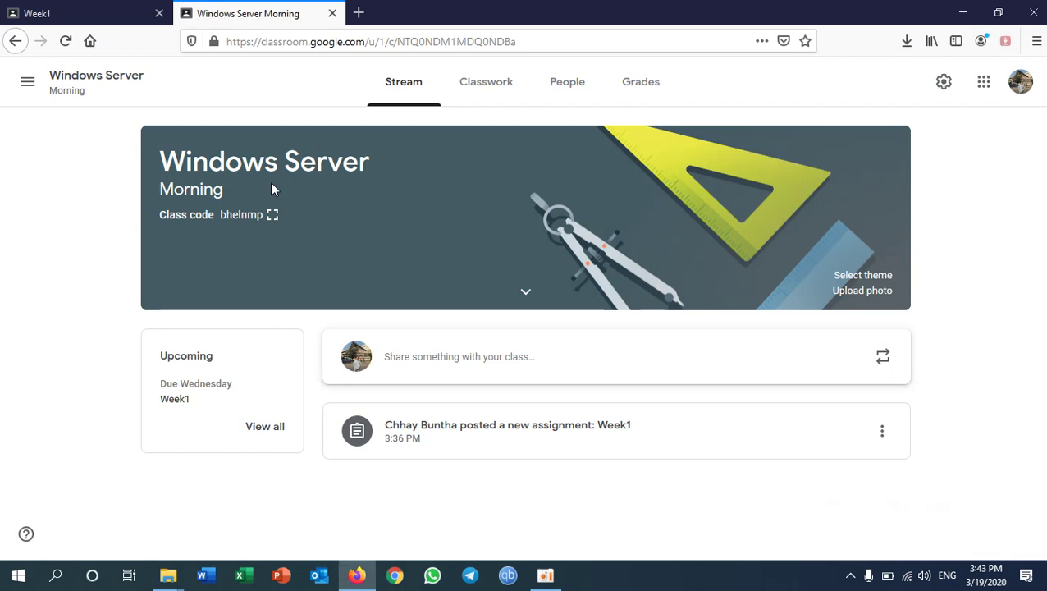
pyautogui.click(486, 97)
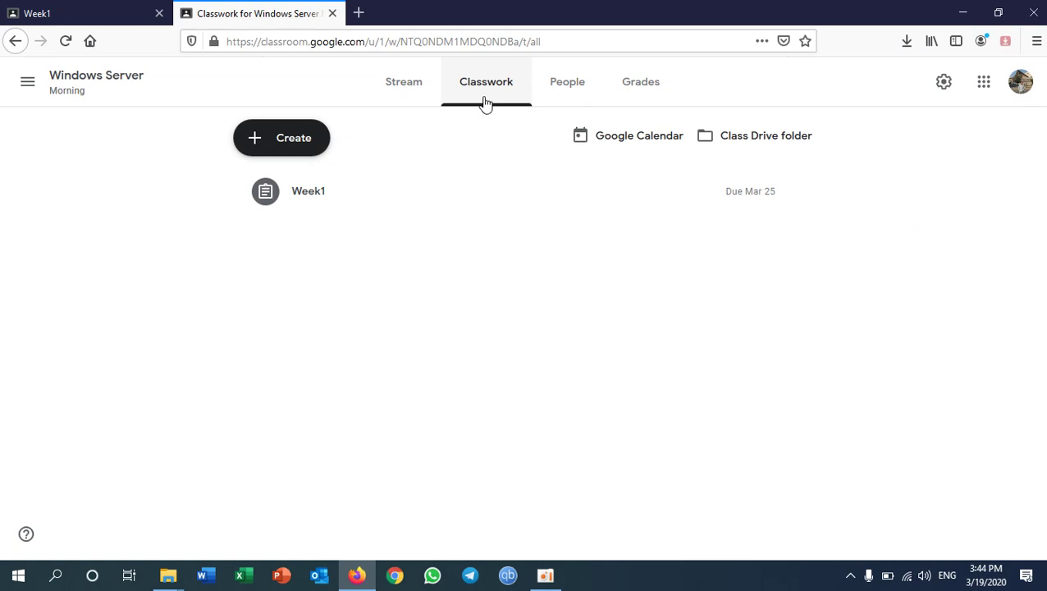
pyautogui.click(691, 201)
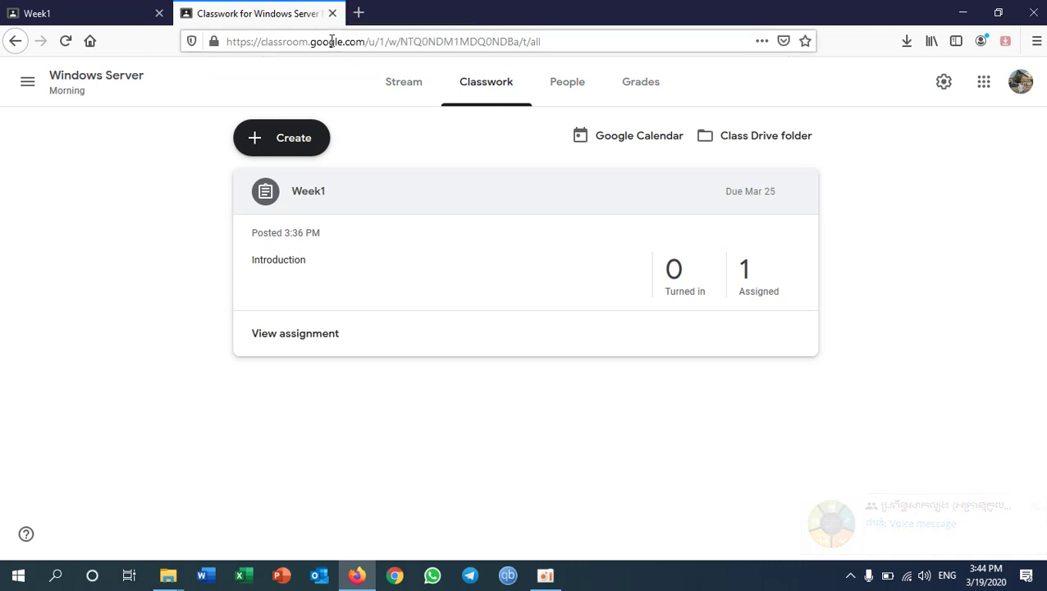
# Go back to the student account's class list and open the Teacher Training class to review its stream.
pyautogui.click(116, 14)
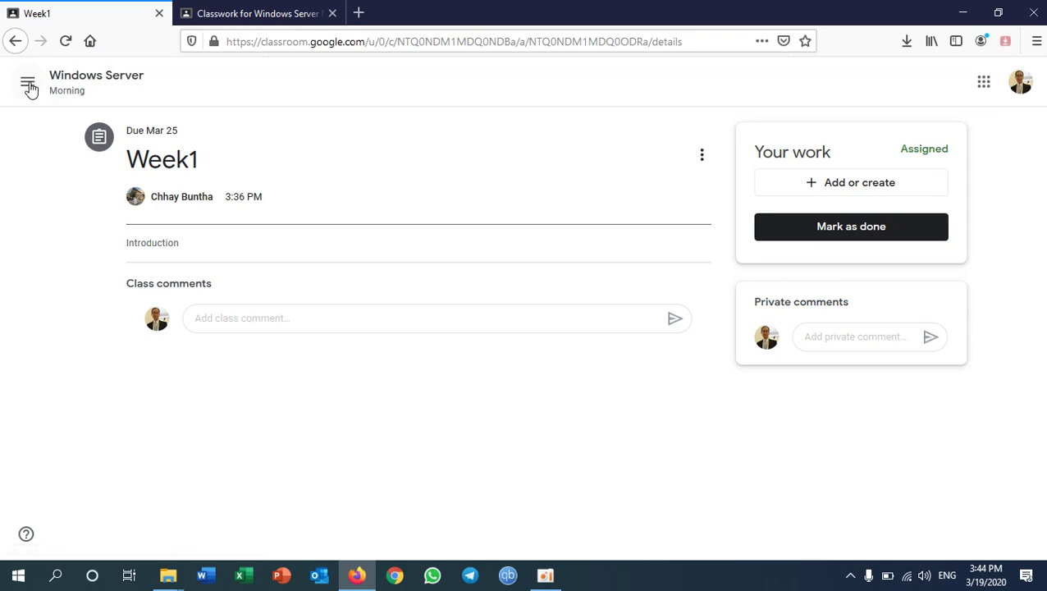
pyautogui.click(27, 83)
pyautogui.click(80, 100)
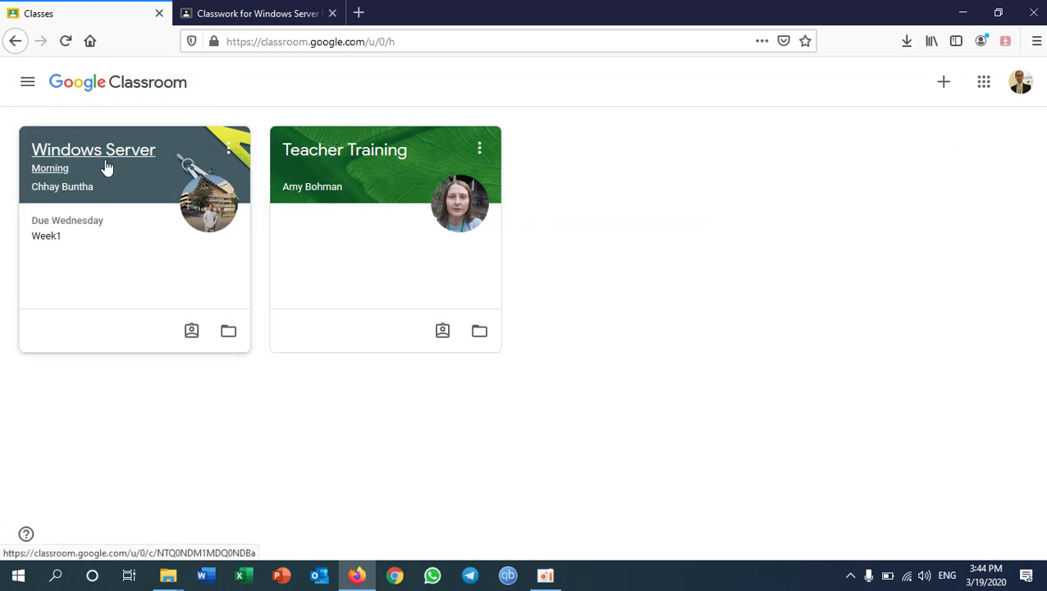
pyautogui.click(300, 156)
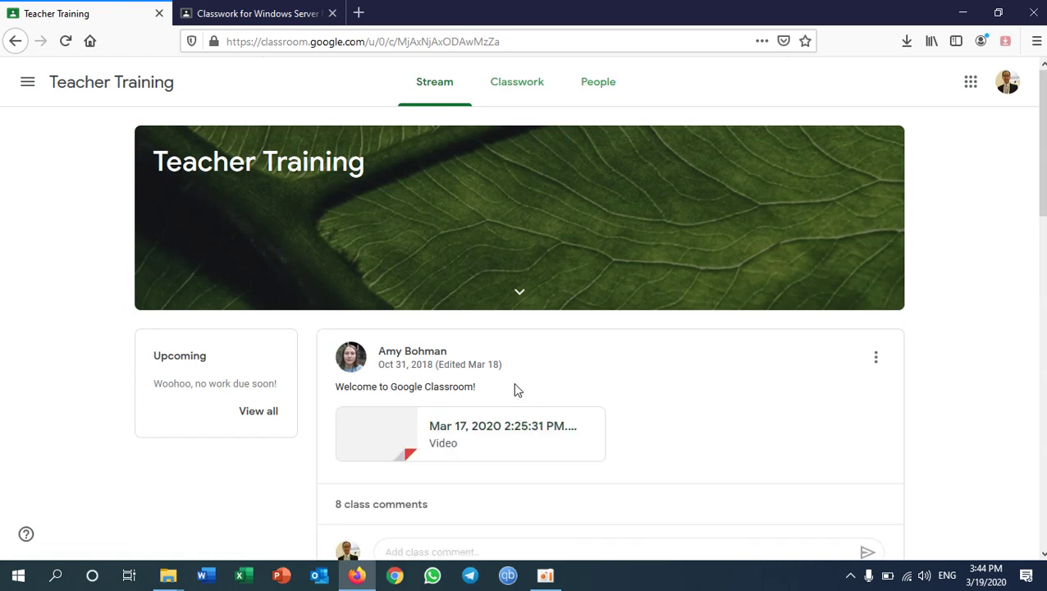
pyautogui.scroll(-3, 516, 390)
pyautogui.scroll(2, 516, 304)
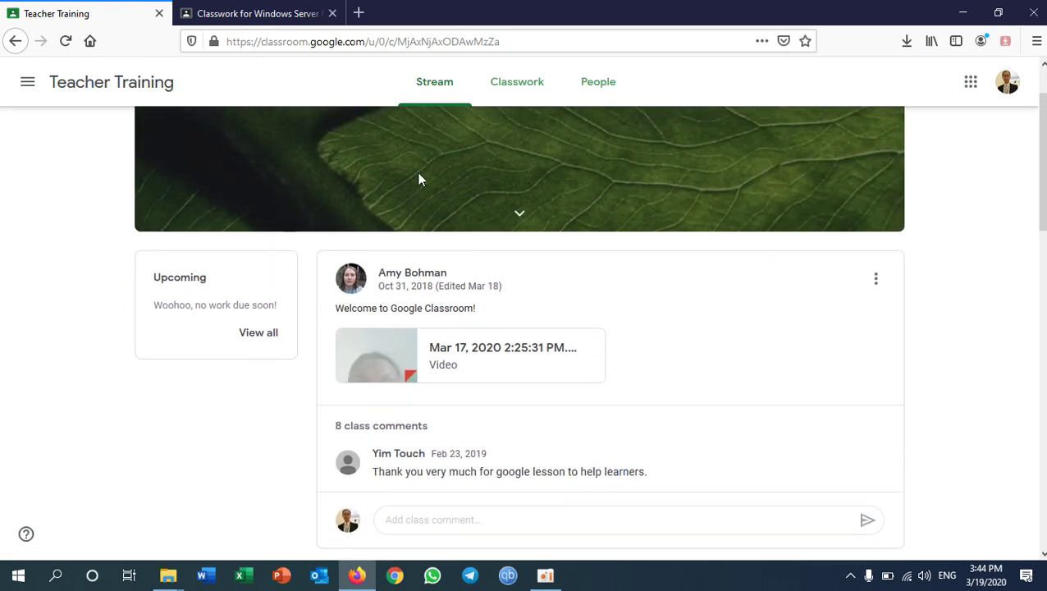
# View the Windows Server class, then return to the Teacher Training class through the class list.
pyautogui.click(29, 85)
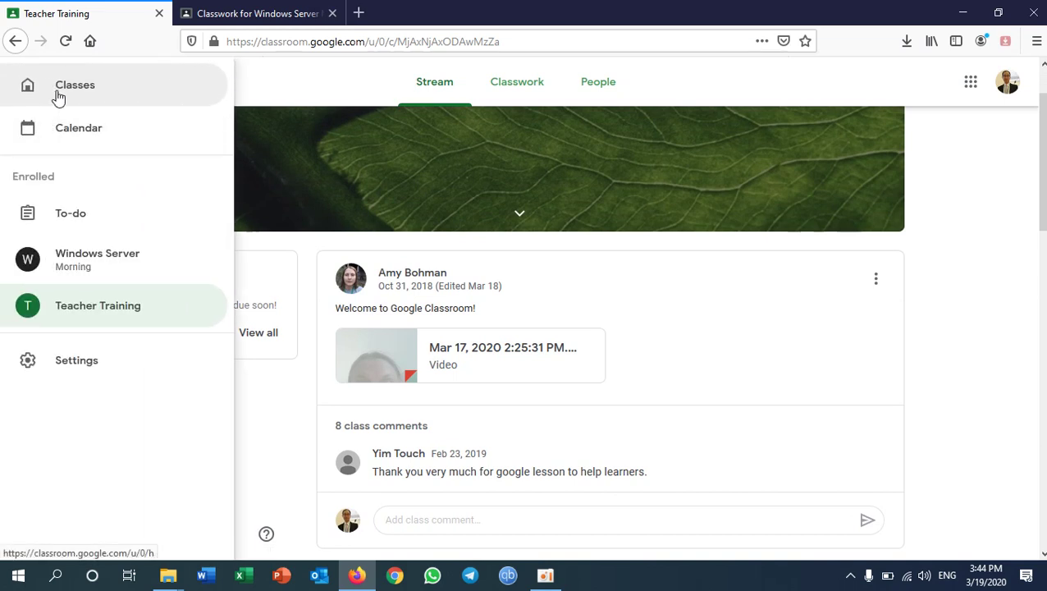
pyautogui.click(107, 269)
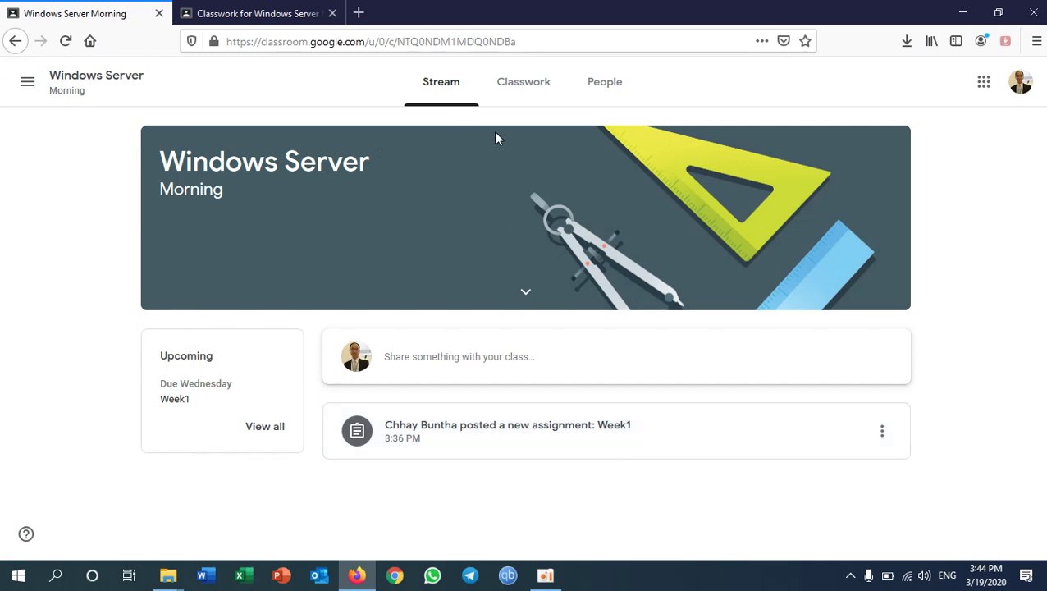
pyautogui.click(30, 84)
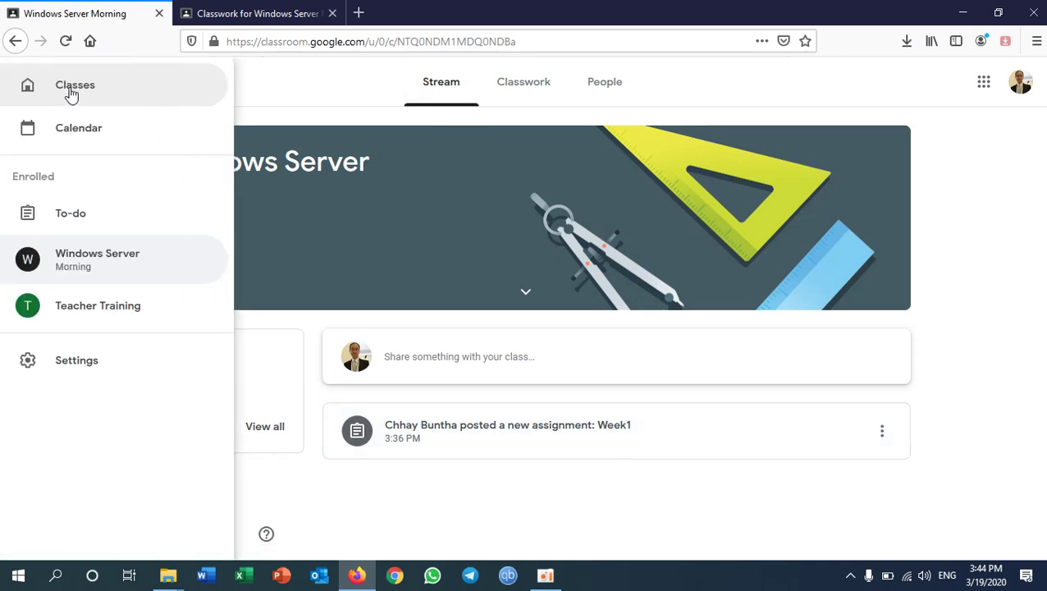
pyautogui.click(71, 96)
pyautogui.click(374, 194)
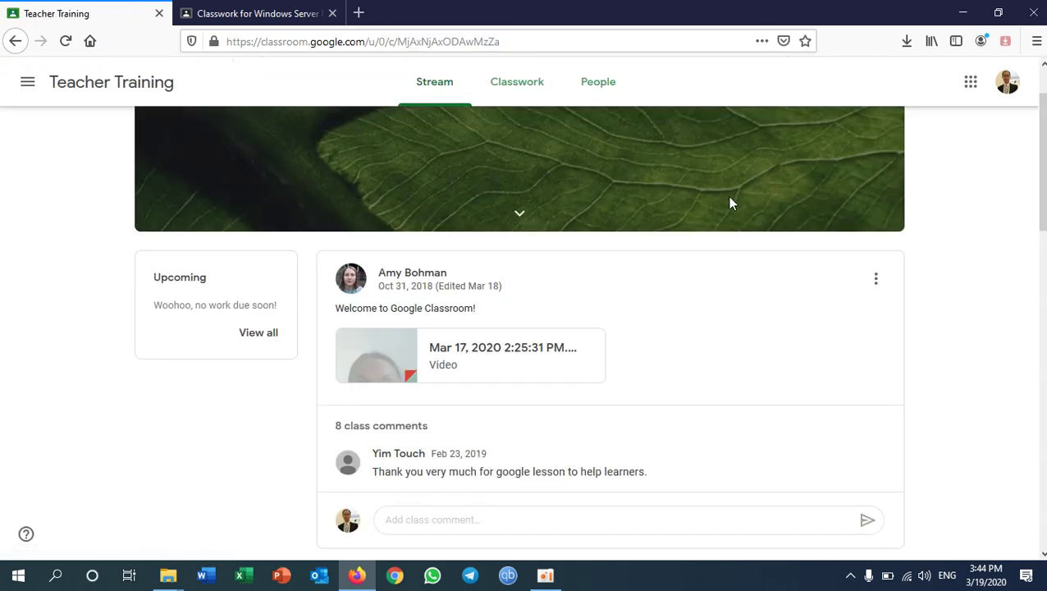
# Open the "9 Benefits Of eLearning For Students" material from the Teacher Training stream, then return to the stream.
pyautogui.scroll(-5, 615, 457)
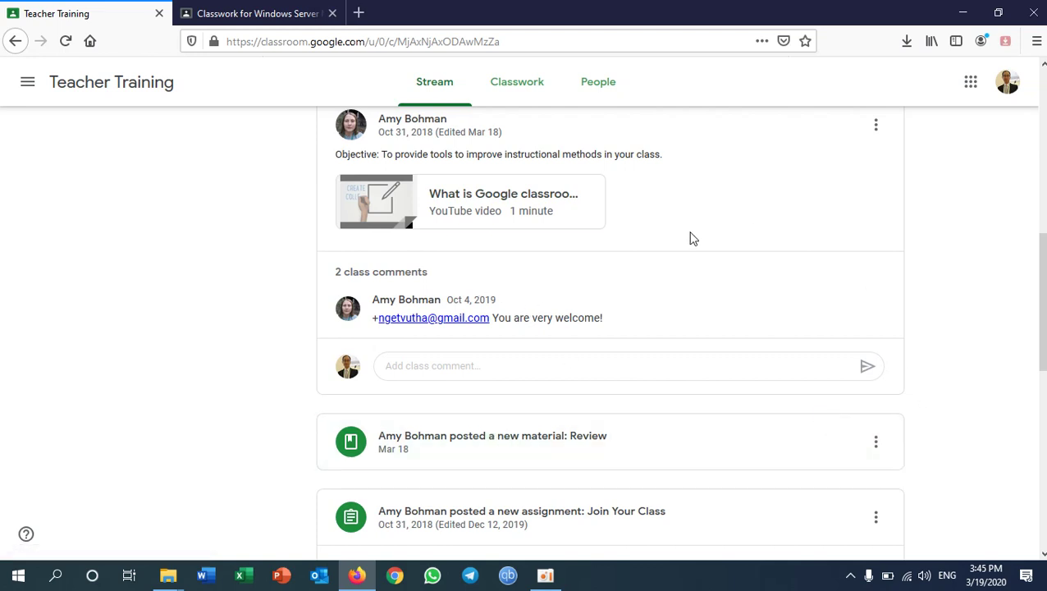
pyautogui.scroll(-4, 632, 253)
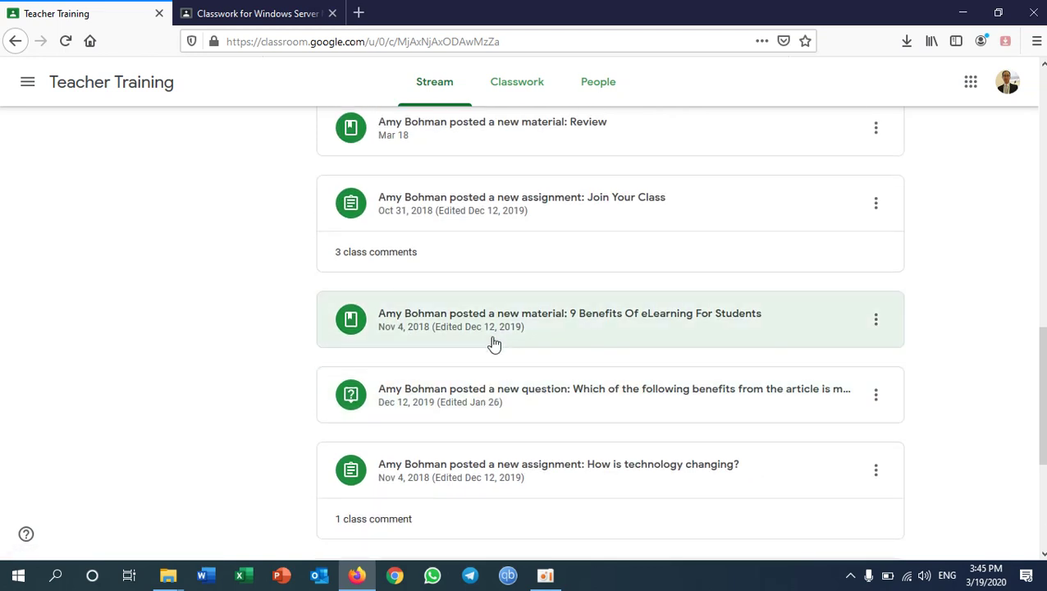
pyautogui.click(499, 338)
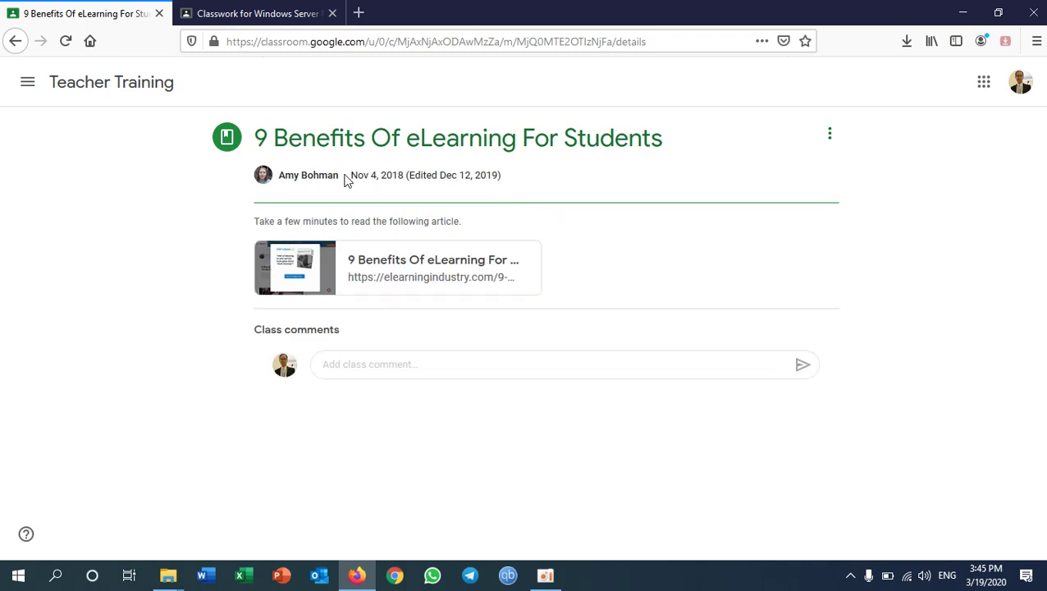
pyautogui.click(13, 42)
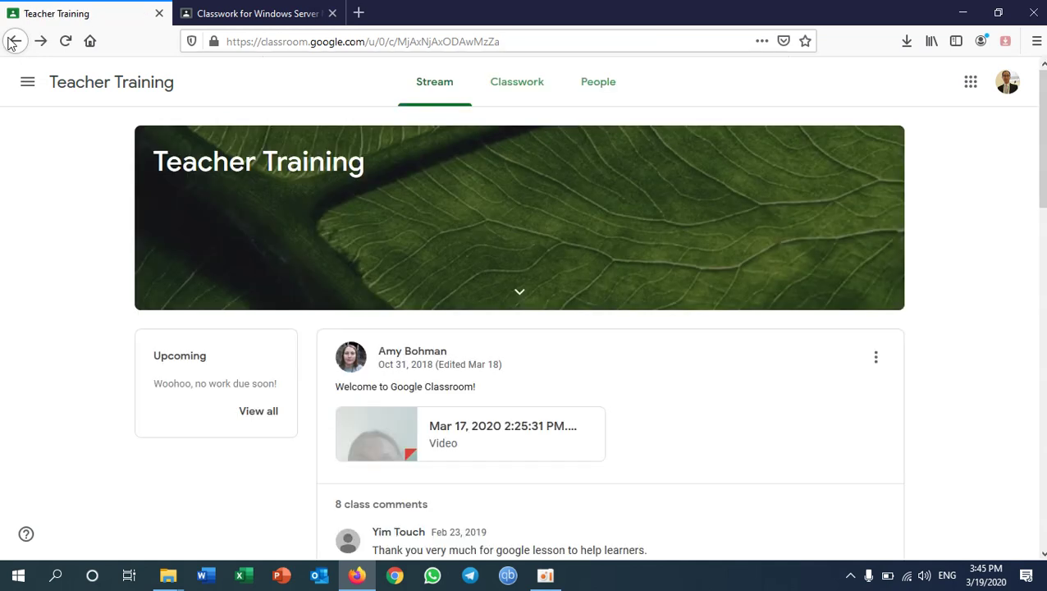
# Open the Teacher Training classwork and review the assignments and materials listed under each topic.
pyautogui.click(509, 96)
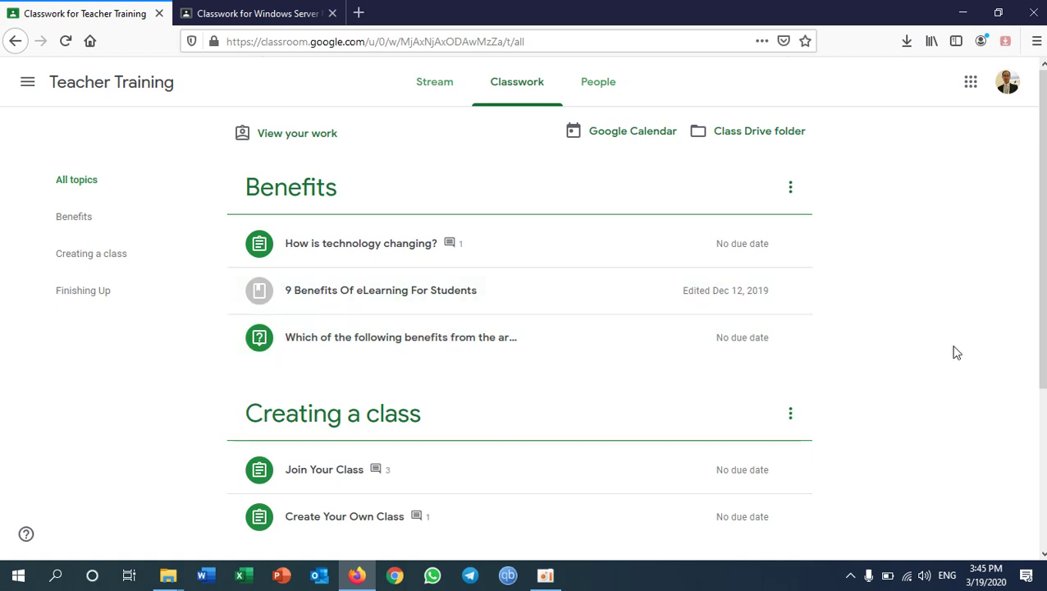
pyautogui.scroll(-5, 780, 378)
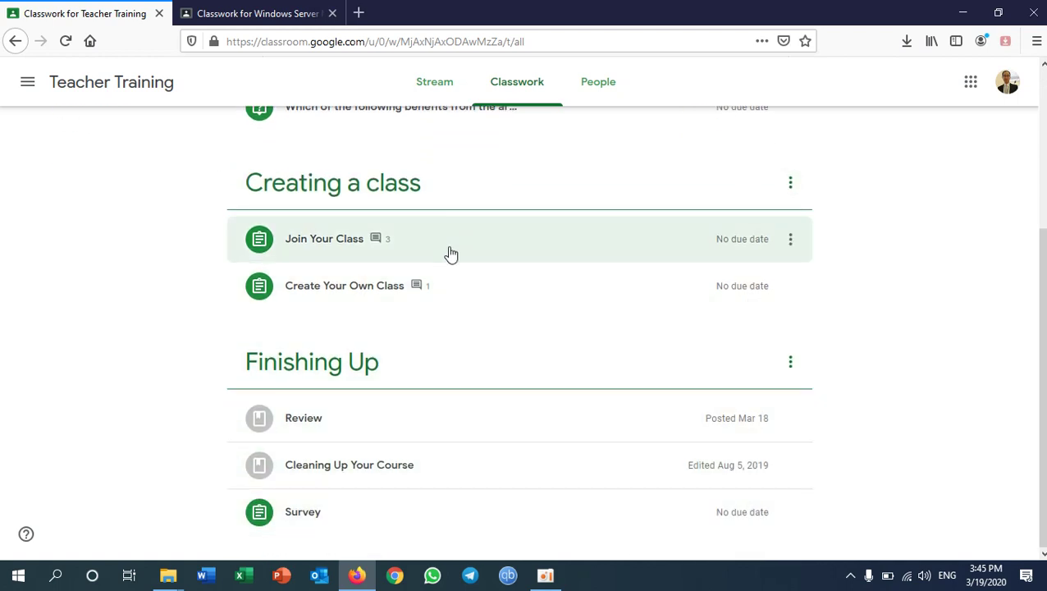
pyautogui.scroll(5, 451, 241)
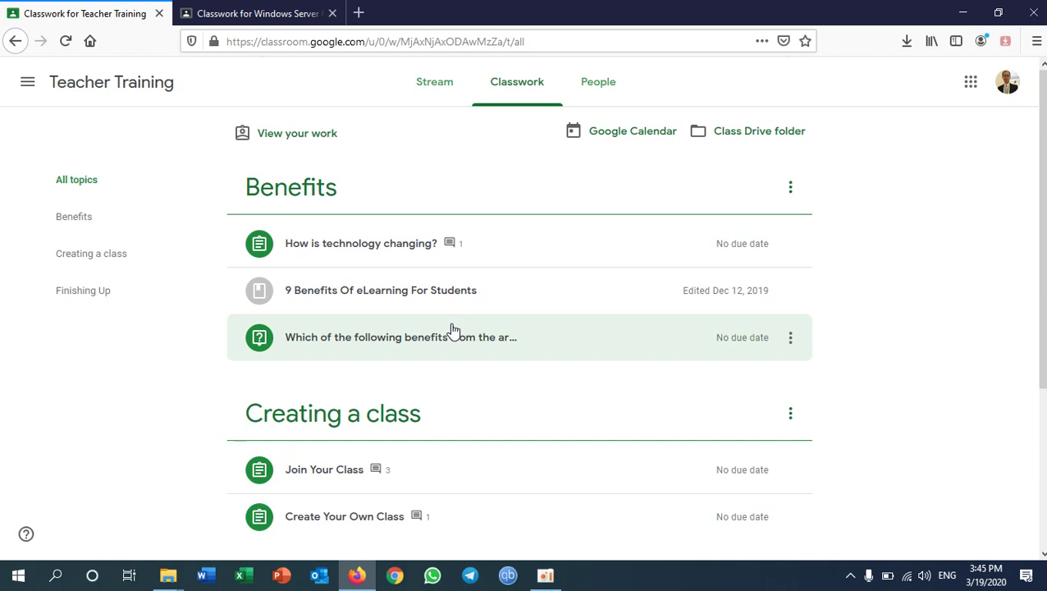